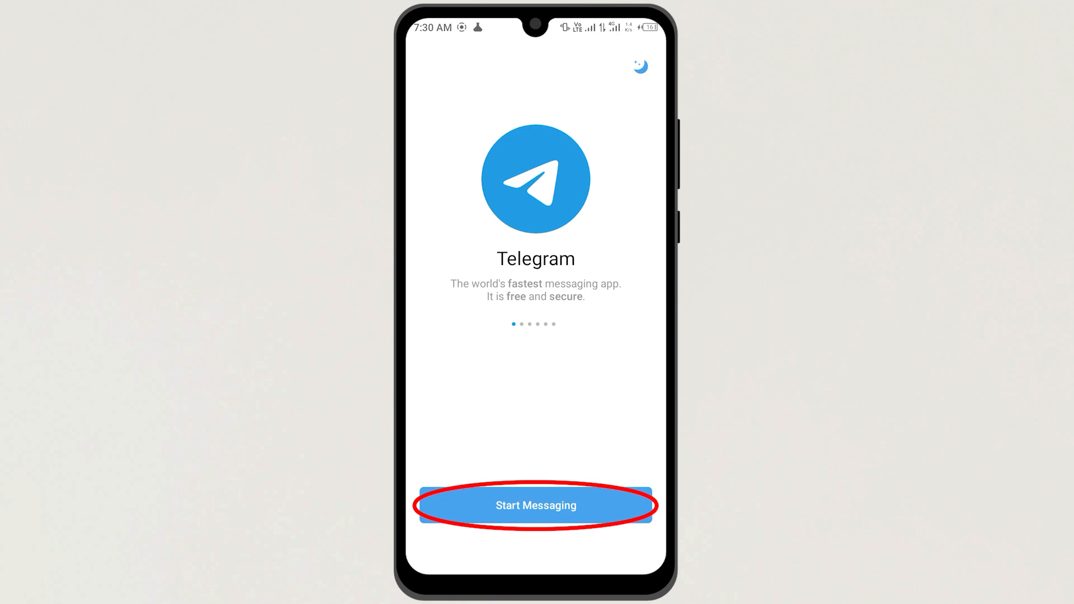
# Start Messaging from the Telegram welcome screen to reach phone number entry.
pyautogui.click(536, 505)
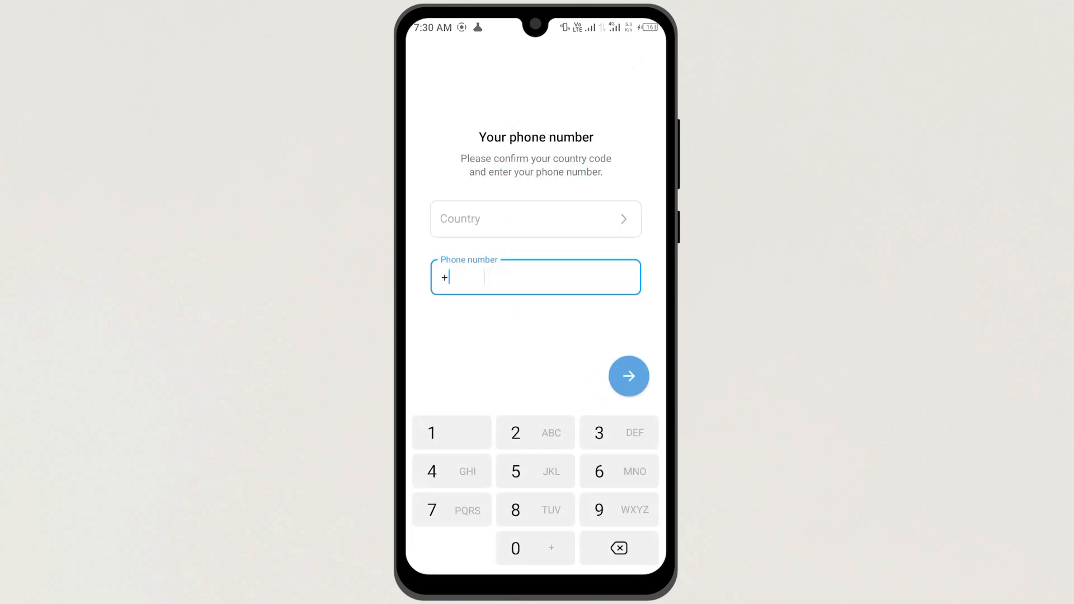
# Enter country code 92 for Pakistan and the full phone number on the keypad.
pyautogui.click(599, 509)
pyautogui.click(515, 434)
pyautogui.click(515, 548)
pyautogui.click(598, 433)
pyautogui.click(452, 432)
pyautogui.click(534, 432)
pyautogui.click(598, 509)
pyautogui.click(618, 471)
pyautogui.click(536, 509)
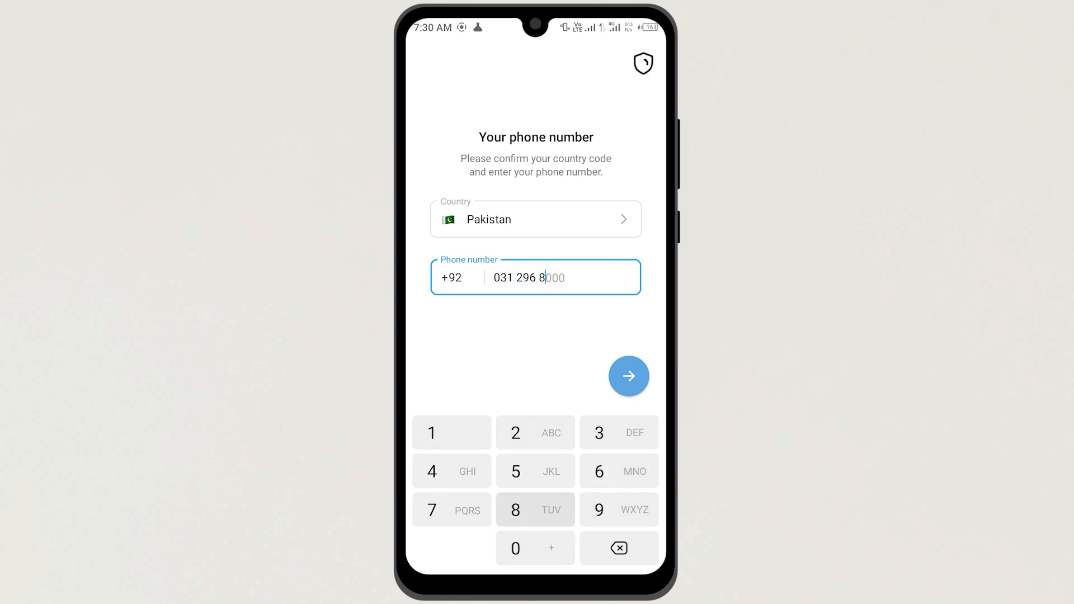
pyautogui.click(618, 433)
pyautogui.click(619, 509)
pyautogui.click(618, 509)
pyautogui.click(451, 510)
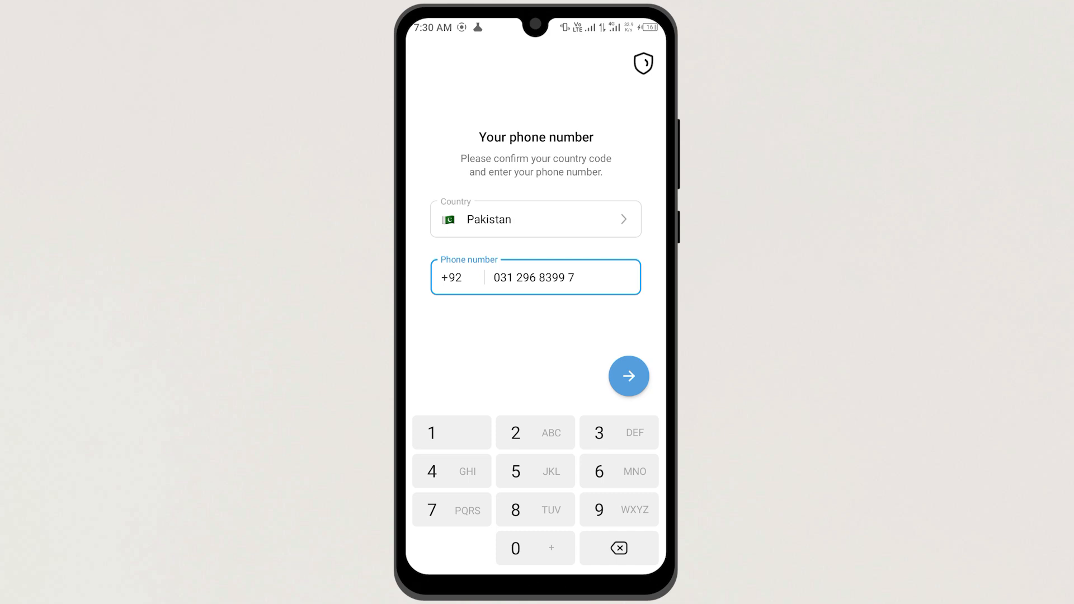
# Submit the phone number and confirm Yes to reach the code-entry screen.
pyautogui.click(628, 377)
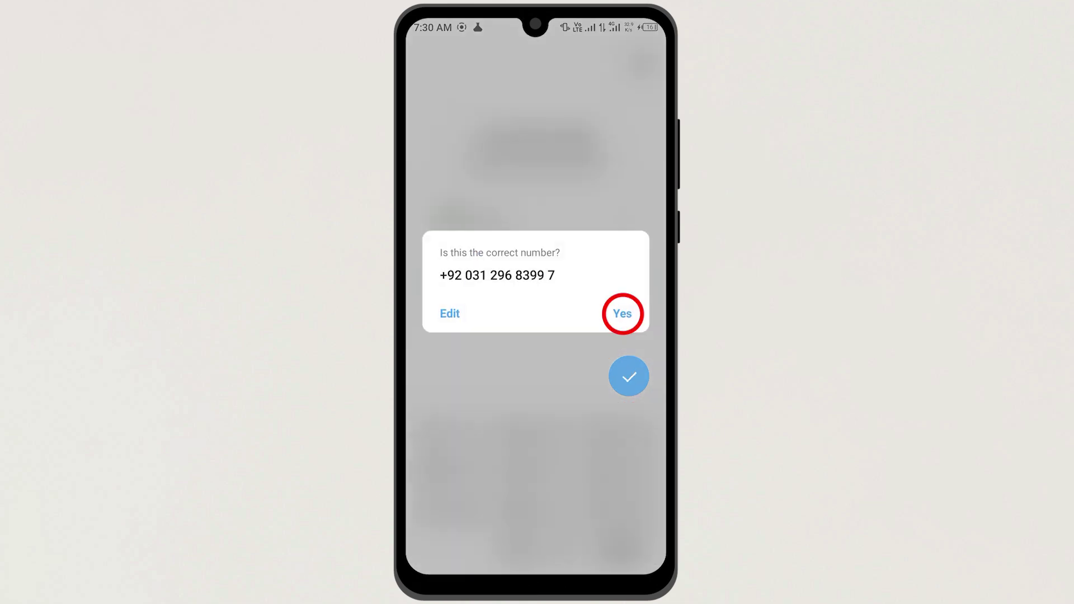
pyautogui.click(622, 312)
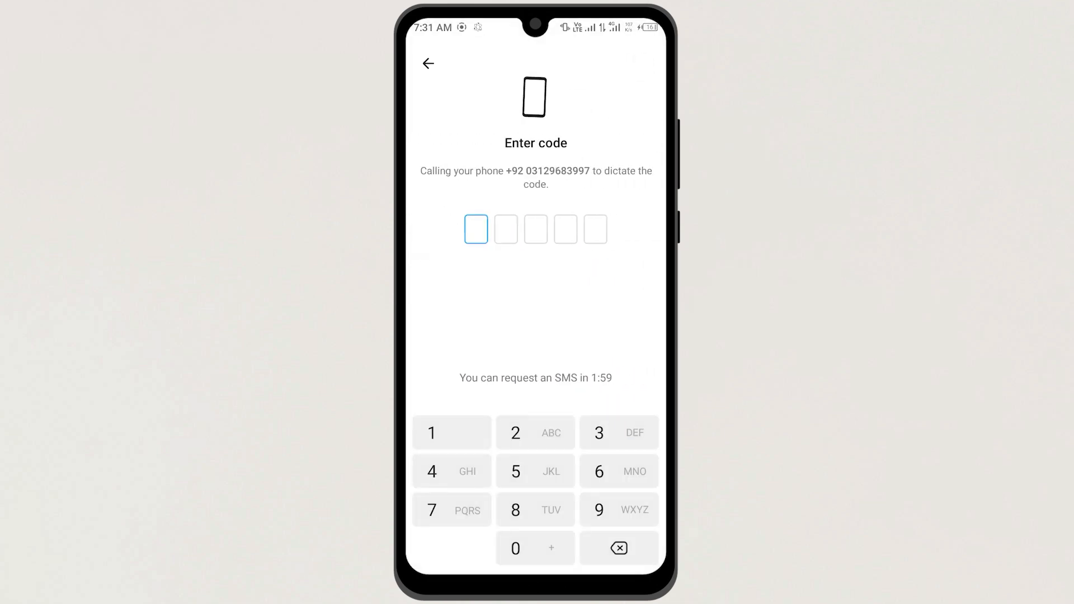